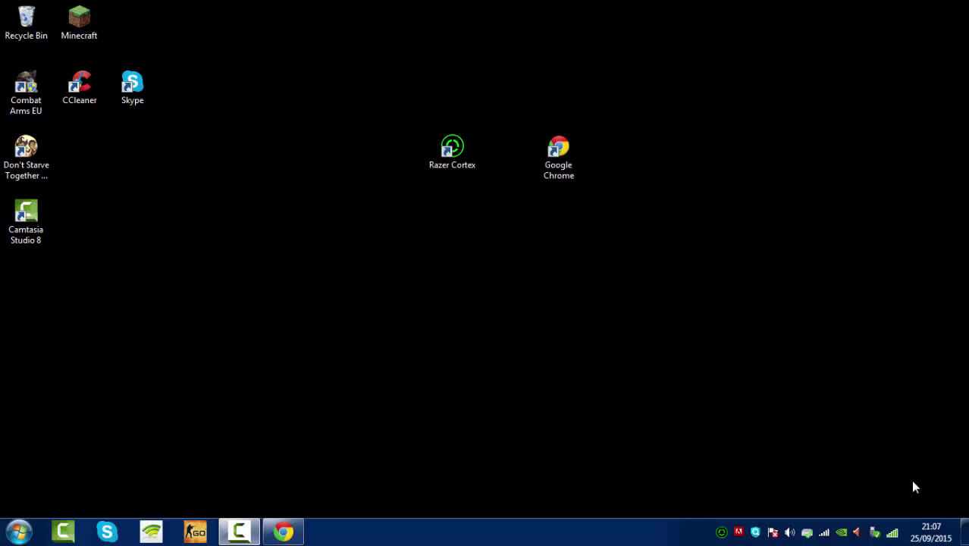
{"action": "left_click_drag", "start_coordinate": [435, 221], "coordinate": [376, 126]}
{"action": "left_click_drag", "start_coordinate": [374, 115], "coordinate": [463, 99]}
{"action": "left_click_drag", "start_coordinate": [508, 121], "coordinate": [510, 183]}
{"action": "left_click_drag", "start_coordinate": [489, 216], "coordinate": [351, 190]}
{"action": "left_click_drag", "start_coordinate": [351, 189], "coordinate": [367, 158]}
{"action": "left_click_drag", "start_coordinate": [440, 80], "coordinate": [469, 94]}
{"action": "left_click_drag", "start_coordinate": [513, 118], "coordinate": [505, 182]}
{"action": "left_click_drag", "start_coordinate": [470, 230], "coordinate": [425, 228]}
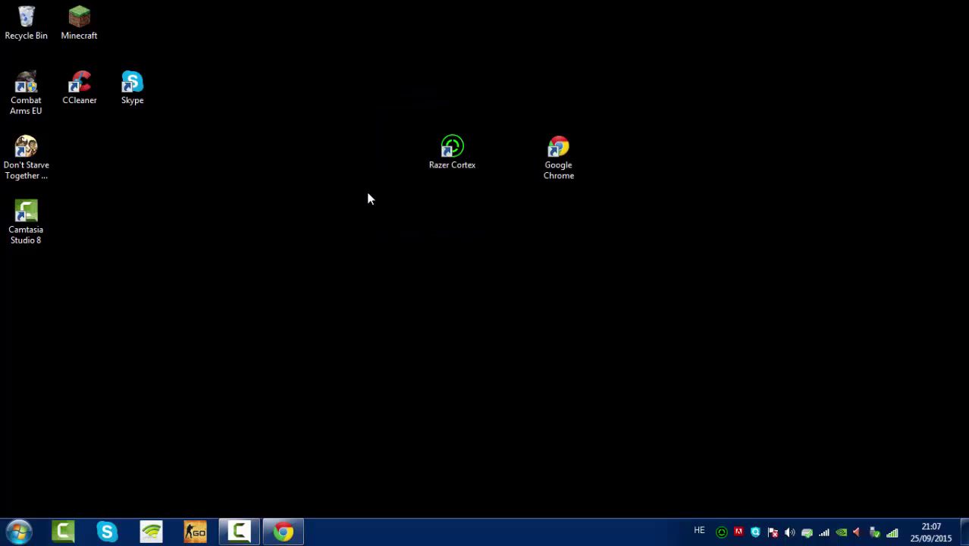
{"action": "mouse_move", "coordinate": [366, 158]}
{"action": "left_mouse_down"}
{"action": "mouse_move", "coordinate": [387, 92]}
{"action": "mouse_move", "coordinate": [546, 123]}
{"action": "left_mouse_up"}
{"action": "mouse_move", "coordinate": [502, 85]}
{"action": "left_mouse_down"}
{"action": "mouse_move", "coordinate": [501, 227]}
{"action": "mouse_move", "coordinate": [353, 214]}
{"action": "left_mouse_up"}
{"action": "mouse_move", "coordinate": [381, 240]}
{"action": "left_mouse_down"}
{"action": "mouse_move", "coordinate": [418, 100]}
{"action": "mouse_move", "coordinate": [360, 132]}
{"action": "mouse_move", "coordinate": [501, 114]}
{"action": "mouse_move", "coordinate": [490, 227]}
{"action": "left_mouse_up"}
{"action": "left_click_drag", "start_coordinate": [500, 195], "coordinate": [351, 212]}
{"action": "left_click_drag", "start_coordinate": [381, 111], "coordinate": [502, 262]}
{"action": "left_click_drag", "start_coordinate": [531, 202], "coordinate": [317, 207]}
{"action": "left_click_drag", "start_coordinate": [370, 263], "coordinate": [414, 97]}
{"action": "left_click_drag", "start_coordinate": [514, 255], "coordinate": [499, 120]}
{"action": "left_click_drag", "start_coordinate": [528, 196], "coordinate": [350, 204]}
{"action": "left_click_drag", "start_coordinate": [413, 243], "coordinate": [415, 152]}
{"action": "left_click_drag", "start_coordinate": [394, 120], "coordinate": [493, 232]}
{"action": "left_click_drag", "start_coordinate": [509, 195], "coordinate": [385, 201]}
{"action": "left_click_drag", "start_coordinate": [426, 227], "coordinate": [513, 122]}
{"action": "left_click", "coordinate": [239, 532]}
{"action": "left_click_drag", "start_coordinate": [531, 74], "coordinate": [596, 182]}
{"action": "left_click", "coordinate": [654, 167]}
Step: Switch to Chrome and open the first video in the YouTube search results
{"action": "left_click", "coordinate": [301, 531]}
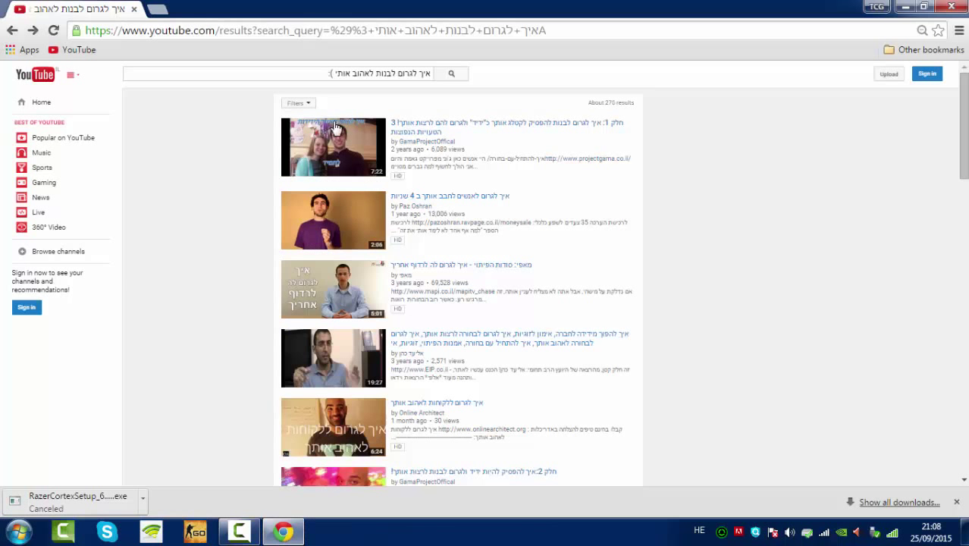
{"action": "left_click", "coordinate": [324, 143]}
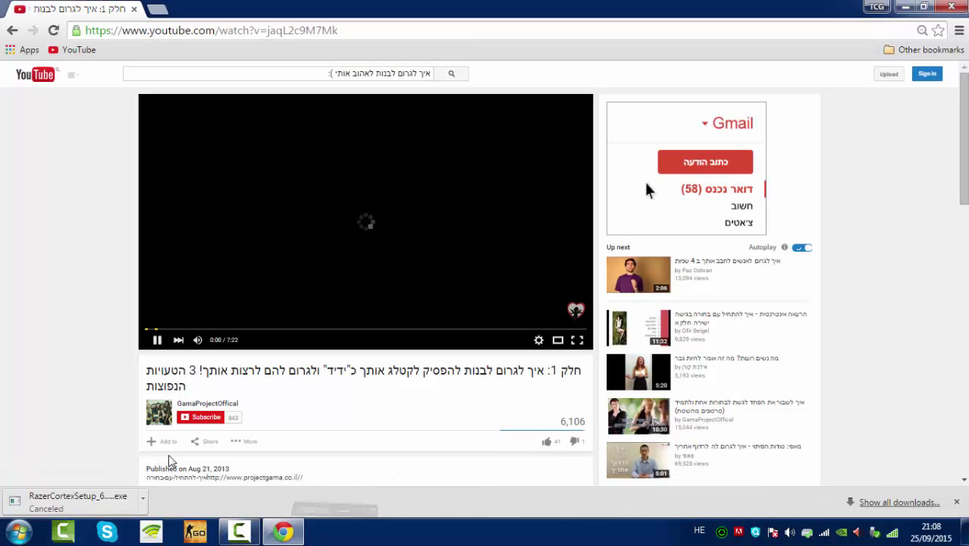
{"action": "left_click", "coordinate": [159, 9]}
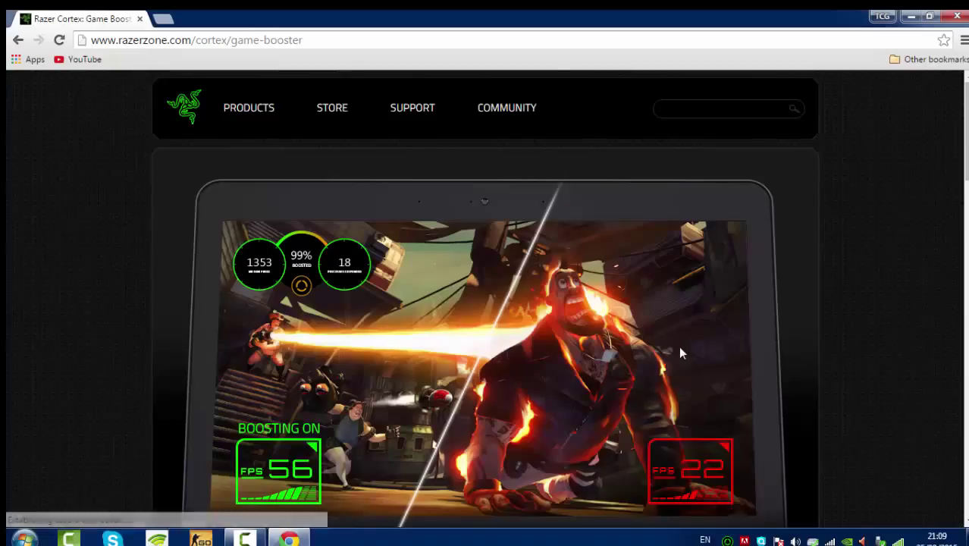
Step: Examine the Razer Cortex: Game Booster page, including its FPS comparison picture and the download option below it
{"action": "scroll", "coordinate": [683, 349], "scroll_direction": "down", "scroll_amount": 1}
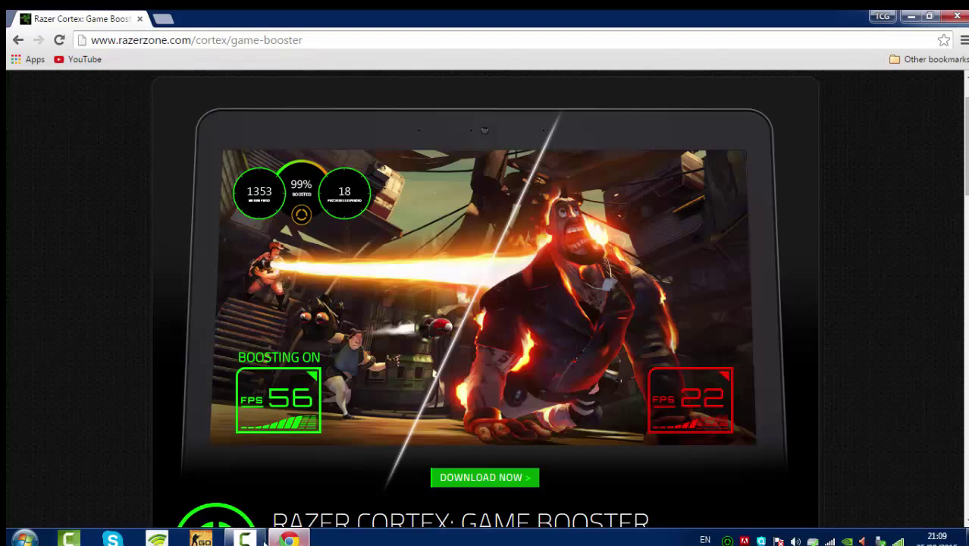
{"action": "scroll", "coordinate": [435, 396], "scroll_direction": "down", "scroll_amount": 1}
{"action": "scroll", "coordinate": [452, 358], "scroll_direction": "up", "scroll_amount": 1}
{"action": "scroll", "coordinate": [147, 148], "scroll_direction": "up", "scroll_amount": 1}
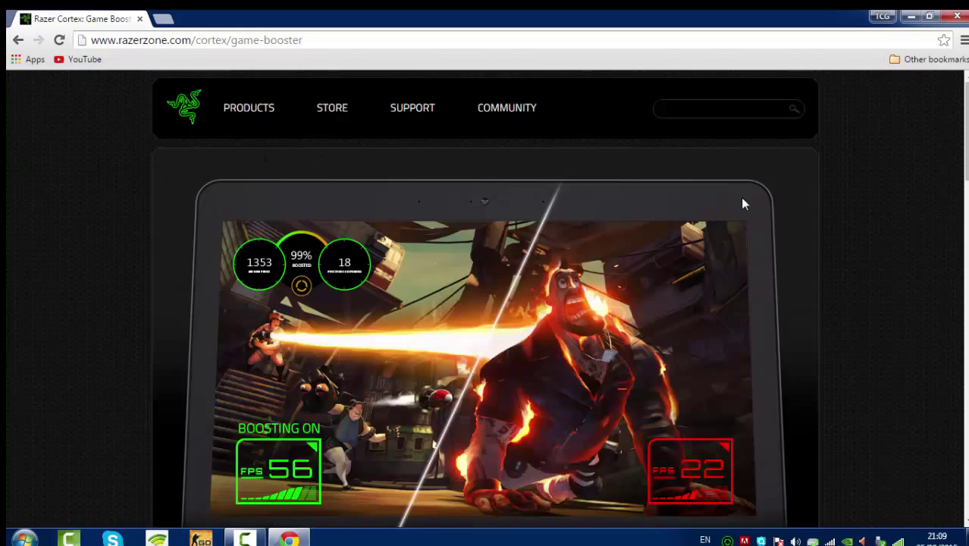
{"action": "scroll", "coordinate": [637, 425], "scroll_direction": "down", "scroll_amount": 2}
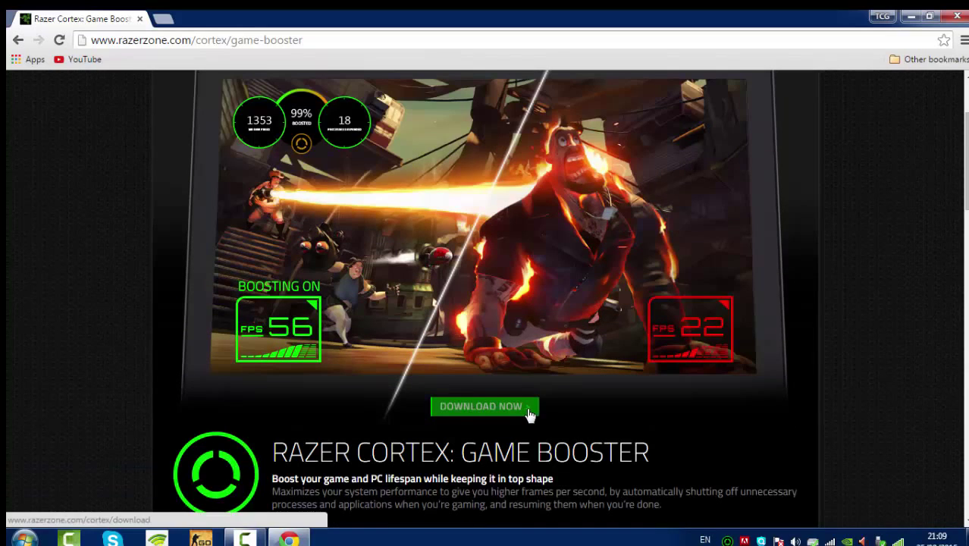
{"action": "scroll", "coordinate": [512, 413], "scroll_direction": "up", "scroll_amount": 1}
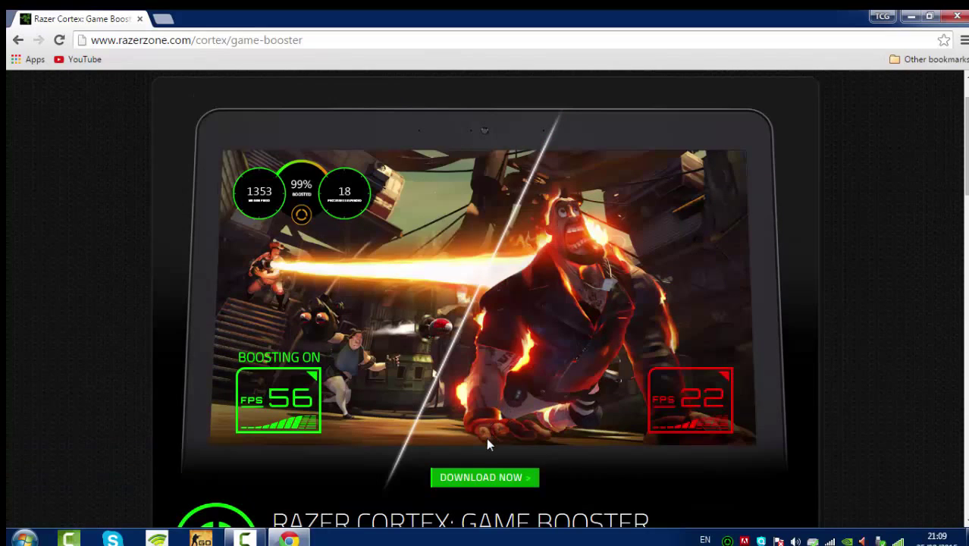
{"action": "scroll", "coordinate": [381, 396], "scroll_direction": "down", "scroll_amount": 3}
{"action": "scroll", "coordinate": [350, 390], "scroll_direction": "up", "scroll_amount": 4}
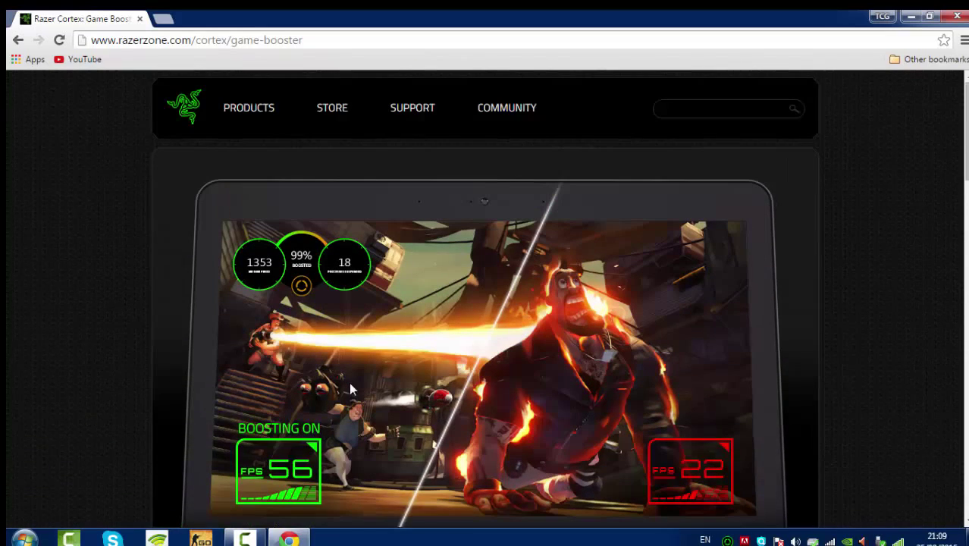
{"action": "scroll", "coordinate": [370, 371], "scroll_direction": "down", "scroll_amount": 1}
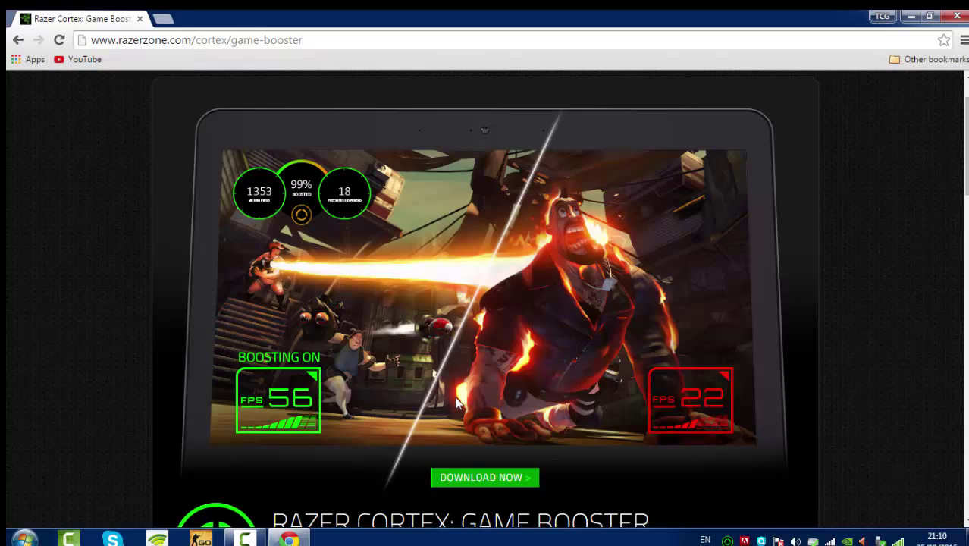
{"action": "scroll", "coordinate": [455, 397], "scroll_direction": "up", "scroll_amount": 1}
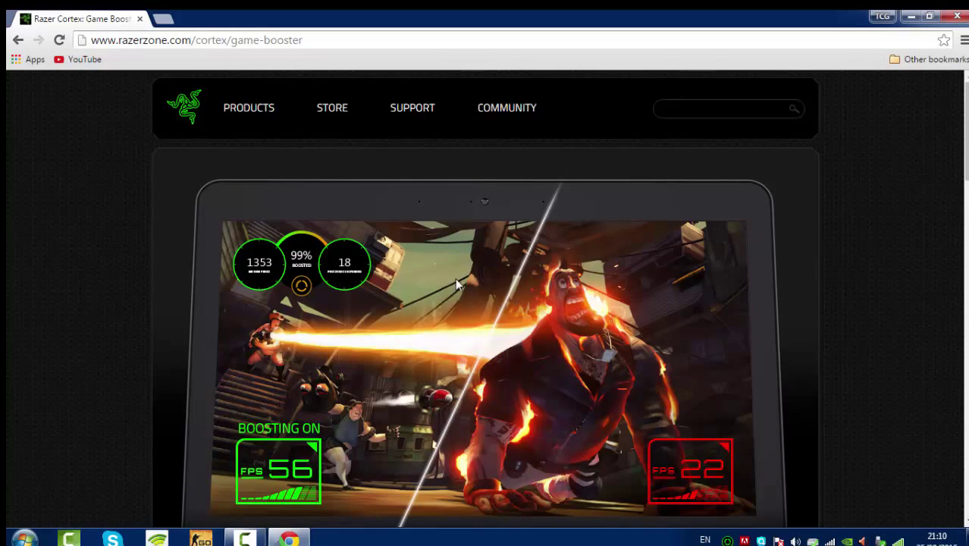
Step: Start downloading the Razer Cortex installer from the Game Booster page, and return to the desktop
{"action": "left_click", "coordinate": [269, 112]}
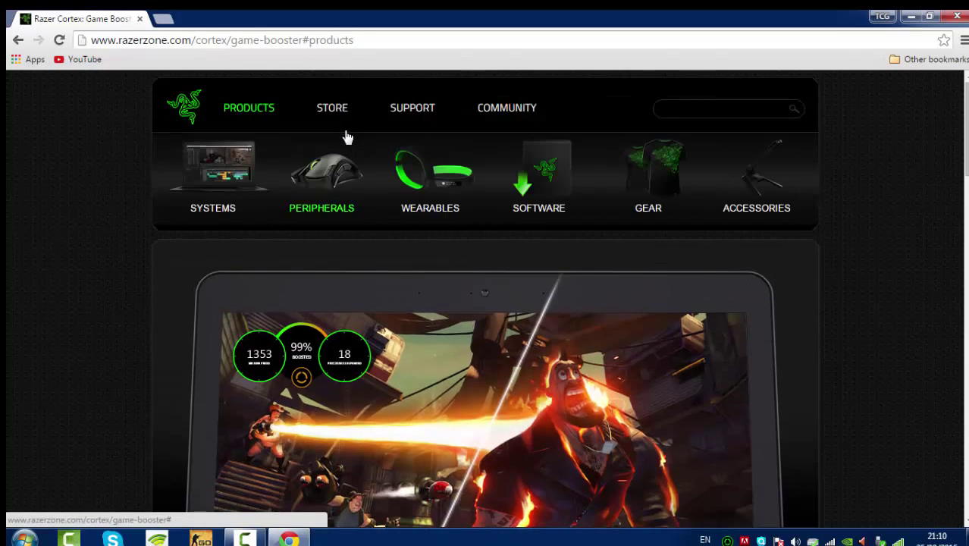
{"action": "scroll", "coordinate": [30, 353], "scroll_direction": "down", "scroll_amount": 2}
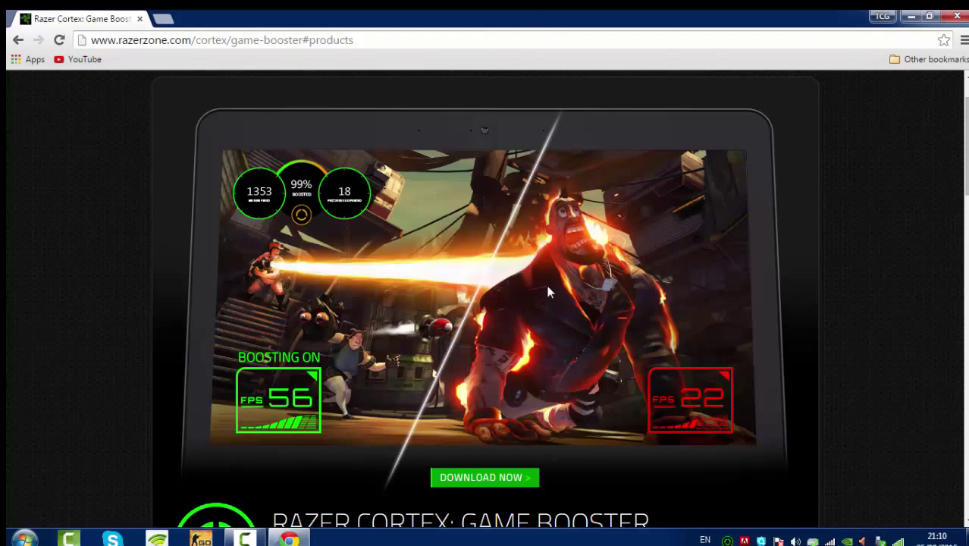
{"action": "scroll", "coordinate": [550, 292], "scroll_direction": "down", "scroll_amount": 1}
{"action": "left_click", "coordinate": [465, 408]}
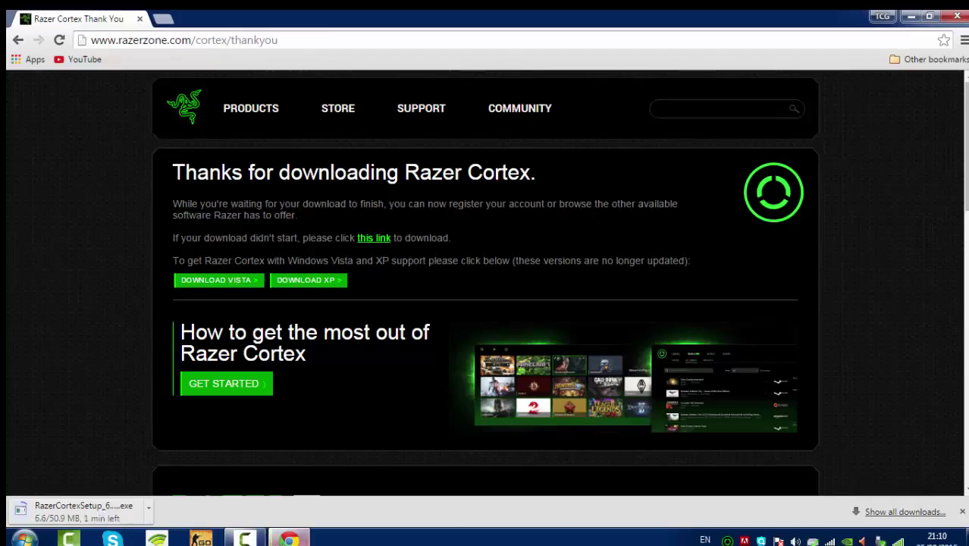
{"action": "left_click", "coordinate": [906, 474]}
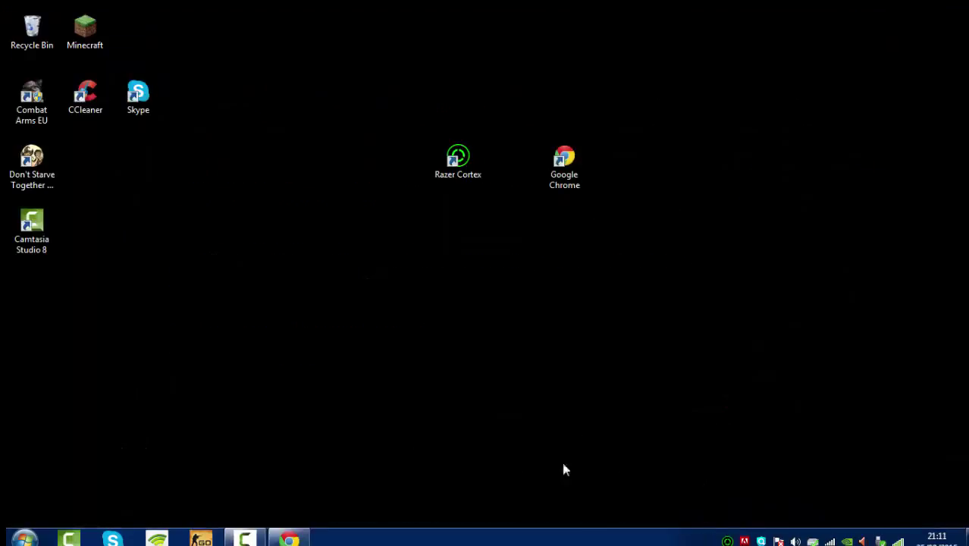
Step: Open Razer Cortex from its desktop shortcut
{"action": "left_click_drag", "start_coordinate": [413, 192], "coordinate": [489, 97]}
{"action": "left_click_drag", "start_coordinate": [429, 210], "coordinate": [565, 265]}
{"action": "left_click", "coordinate": [465, 162]}
{"action": "double_click", "coordinate": [461, 161]}
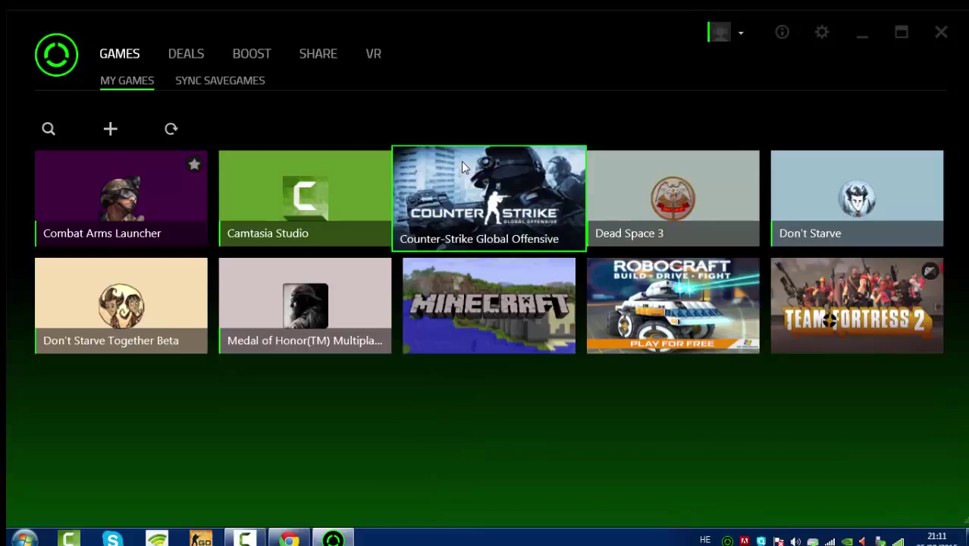
Step: Start adding a new game to the My Games list
{"action": "key", "text": "Right"}
{"action": "key", "text": "Right"}
{"action": "key", "text": "Right"}
{"action": "key", "text": "Right"}
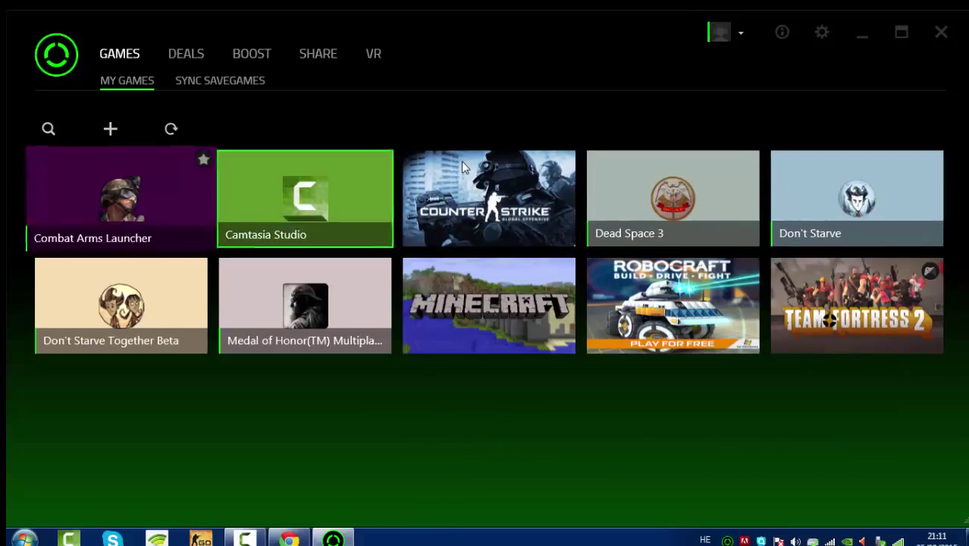
{"action": "key", "text": "Left"}
{"action": "key", "text": "Right"}
{"action": "key", "text": "Left"}
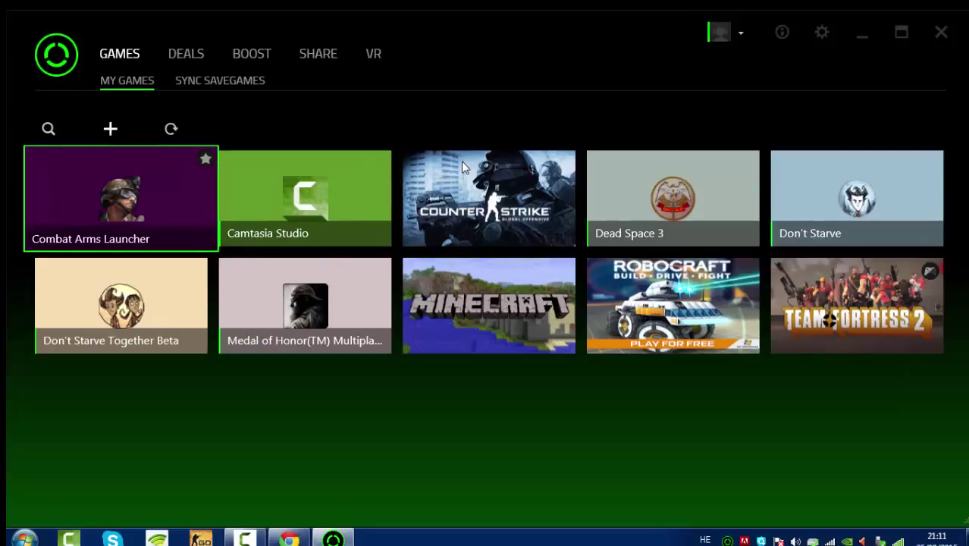
{"action": "key", "text": "Up"}
{"action": "key", "text": "Return"}
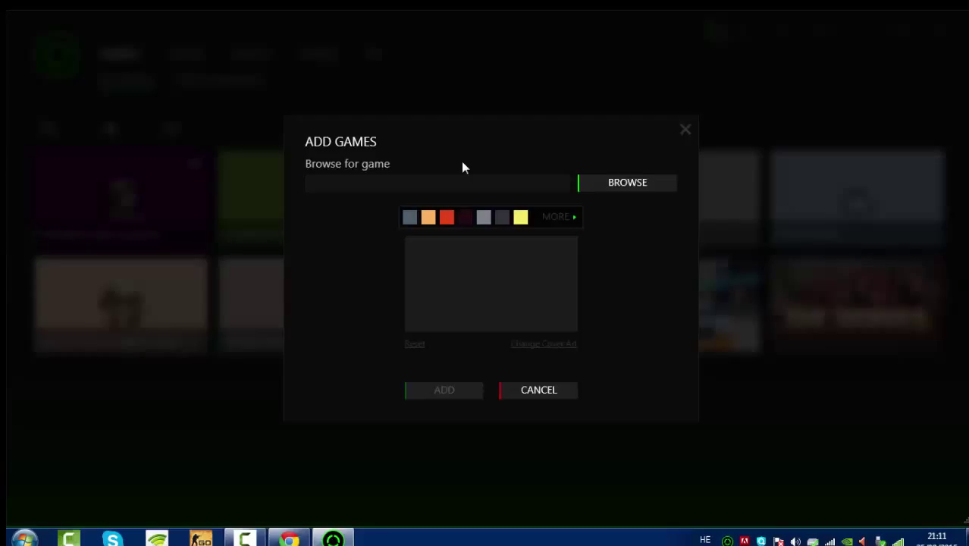
Step: Add sidebar from the Windows Sidebar folder in Program Files (x86) as a game
{"action": "key", "text": "Tab"}
{"action": "key", "text": "Return"}
{"action": "scroll", "coordinate": [465, 167], "scroll_direction": "down", "scroll_amount": 15}
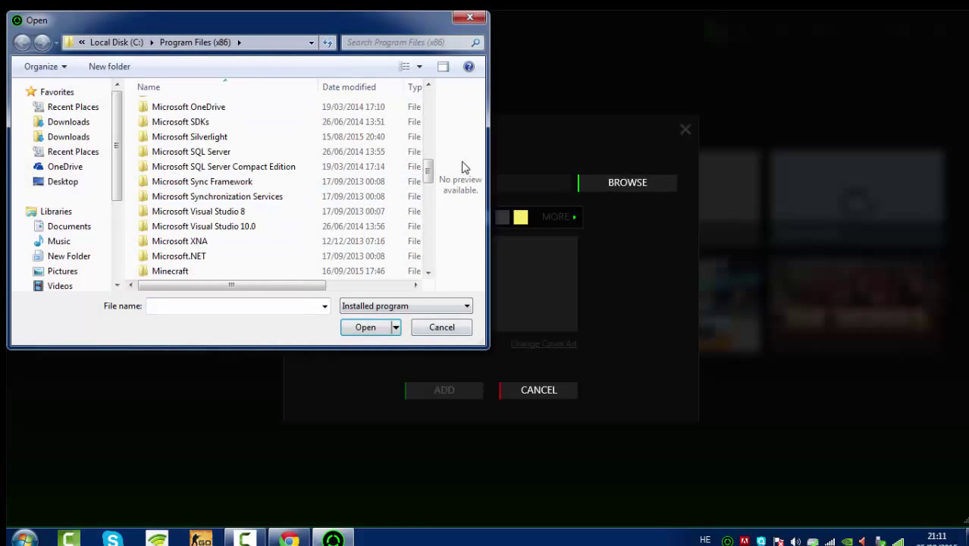
{"action": "scroll", "coordinate": [465, 167], "scroll_direction": "down", "scroll_amount": 10}
{"action": "scroll", "coordinate": [195, 226], "scroll_direction": "down", "scroll_amount": 2}
{"action": "double_click", "coordinate": [196, 226]}
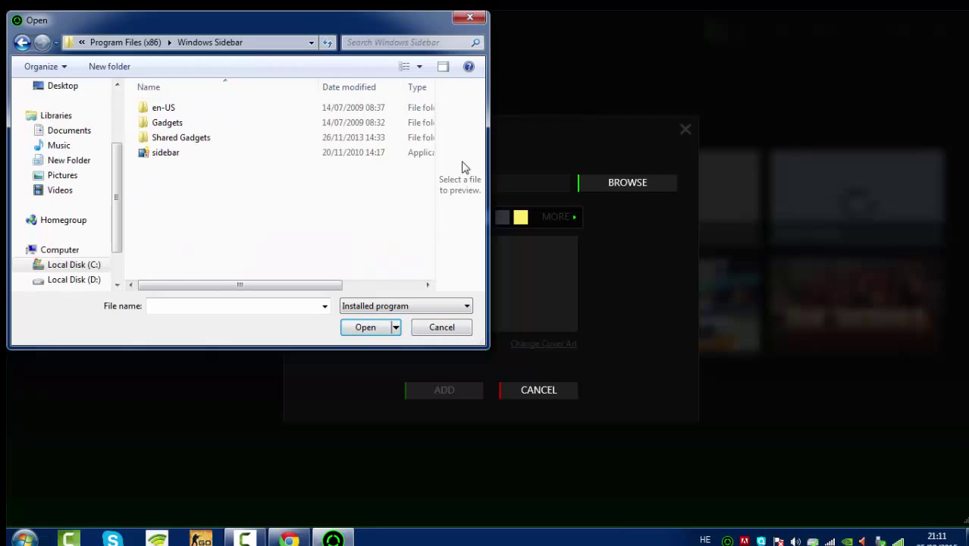
{"action": "double_click", "coordinate": [165, 153]}
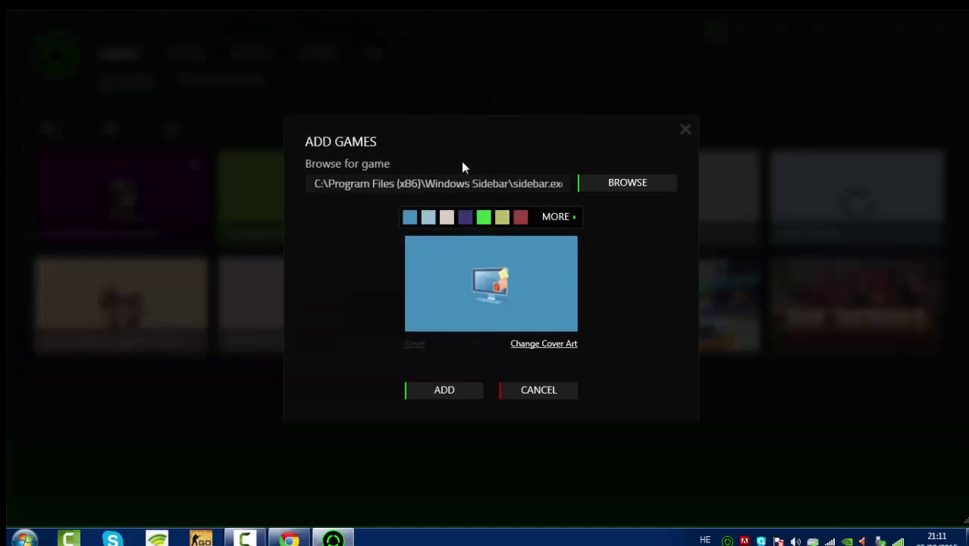
{"action": "left_click", "coordinate": [444, 390]}
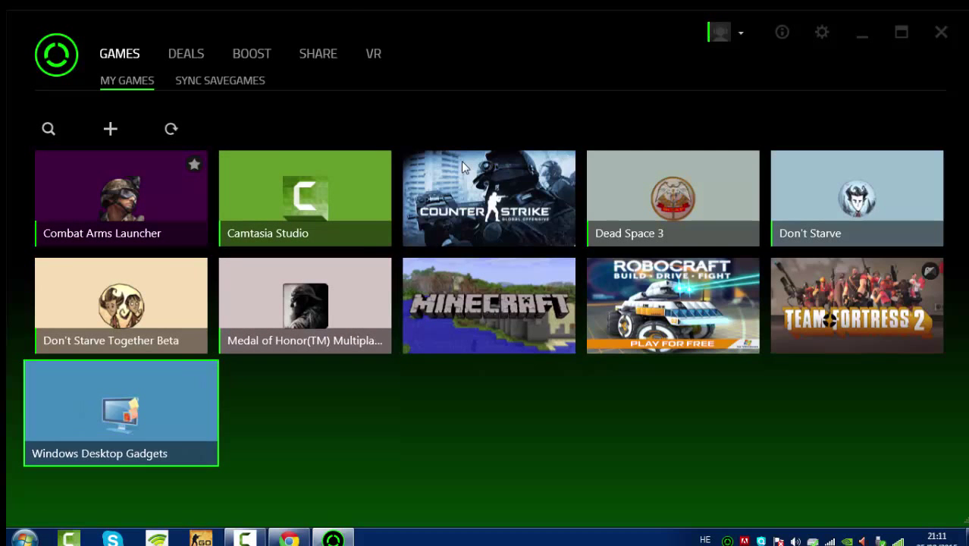
Step: Remove Windows Desktop Gadgets from the games list
{"action": "left_click", "coordinate": [121, 413]}
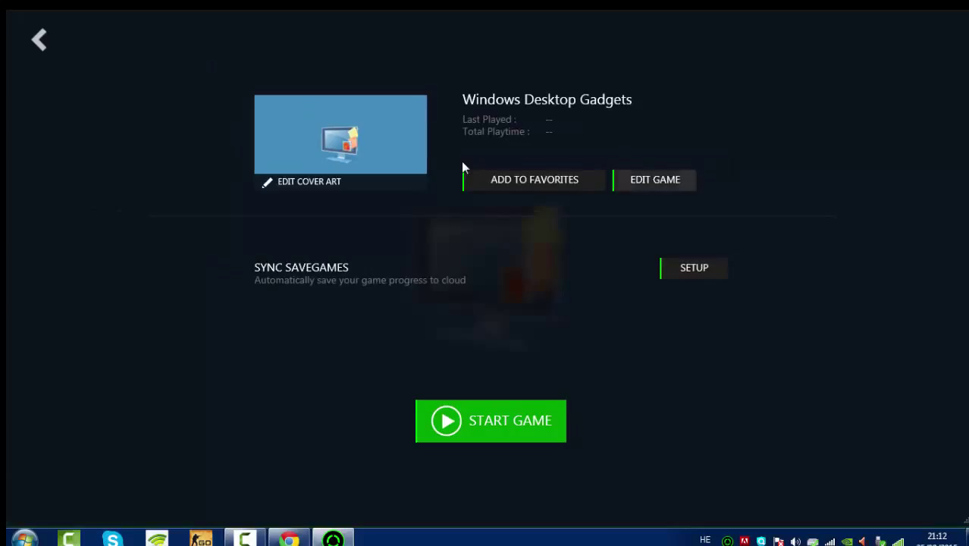
{"action": "left_click", "coordinate": [655, 180]}
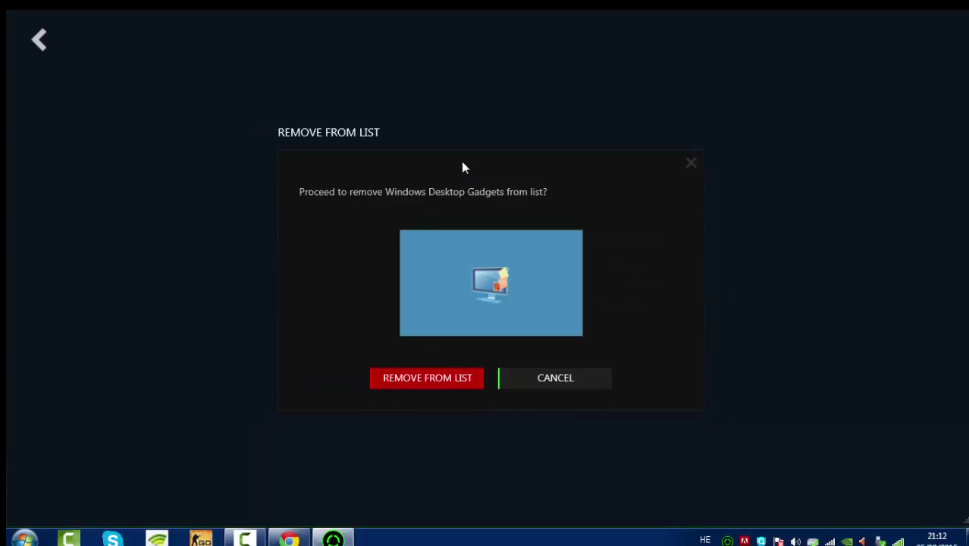
{"action": "key", "text": "Return"}
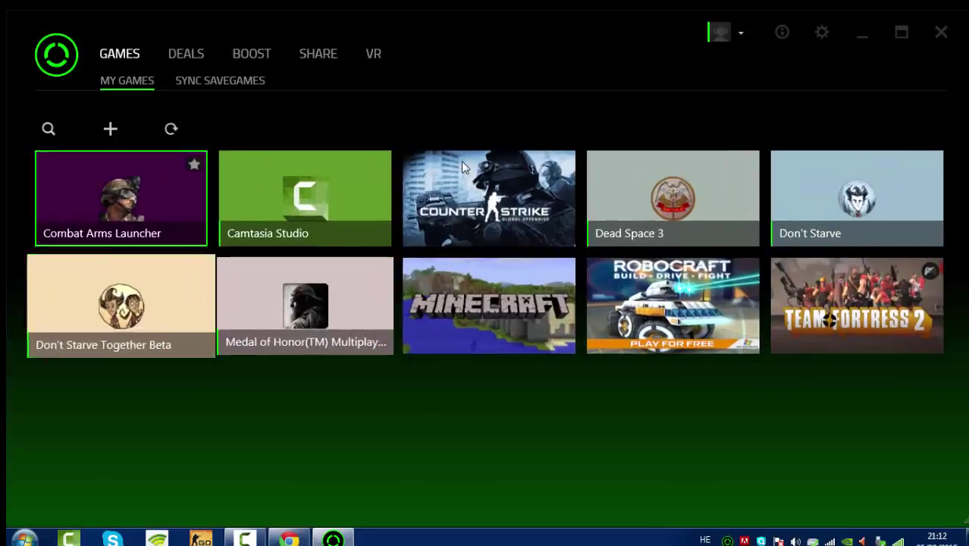
Step: Start Combat Arms Launcher from its game page, and close the Nexon Europe Login window it opens
{"action": "key", "text": "Return"}
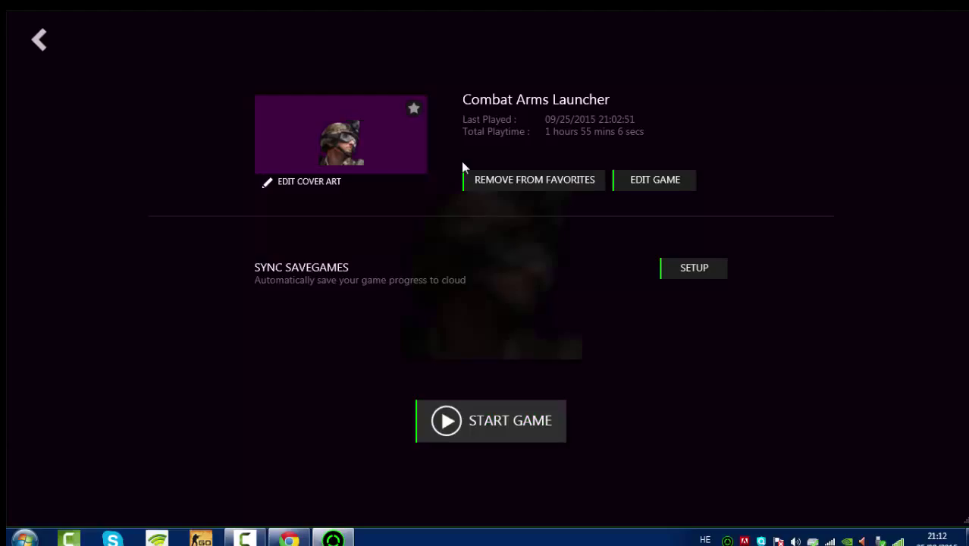
{"action": "key", "text": "Return"}
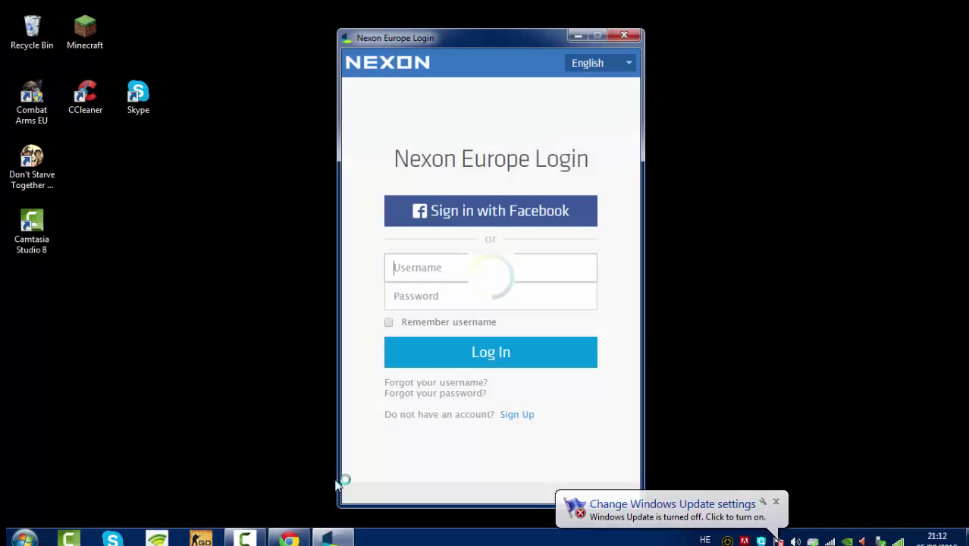
{"action": "right_click", "coordinate": [334, 538]}
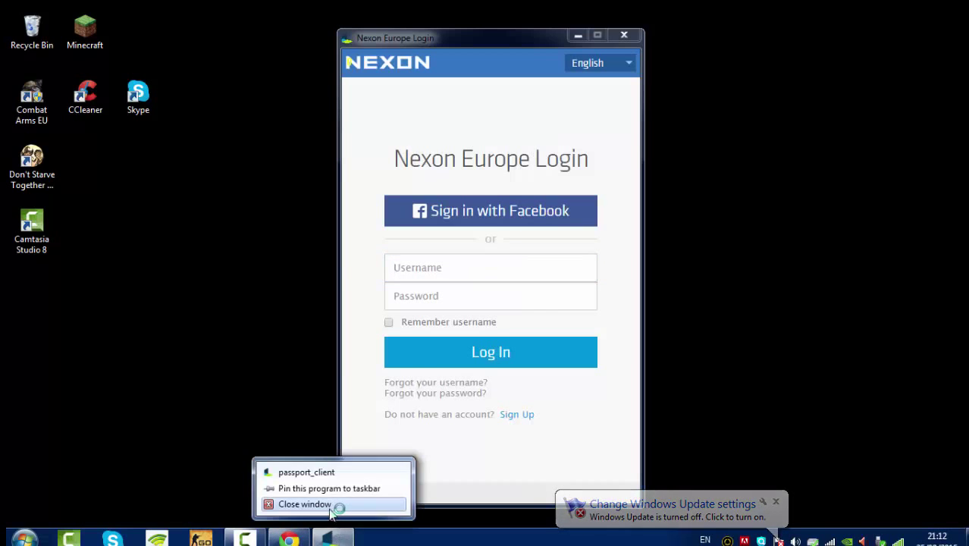
{"action": "left_click", "coordinate": [335, 506]}
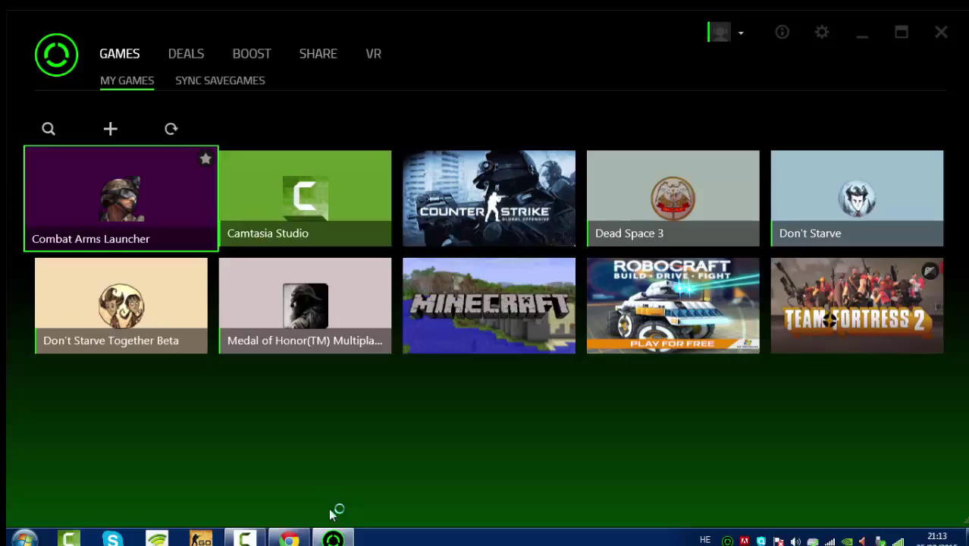
Step: Close Razer Cortex and switch back to the Razer Cortex Thank You page in Chrome
{"action": "right_click", "coordinate": [341, 539]}
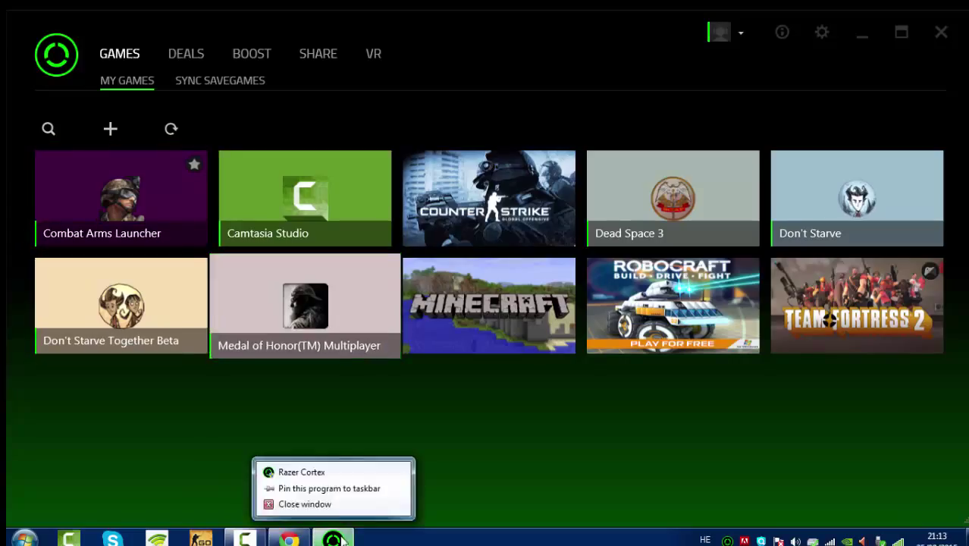
{"action": "left_click", "coordinate": [322, 504]}
{"action": "left_click", "coordinate": [289, 538]}
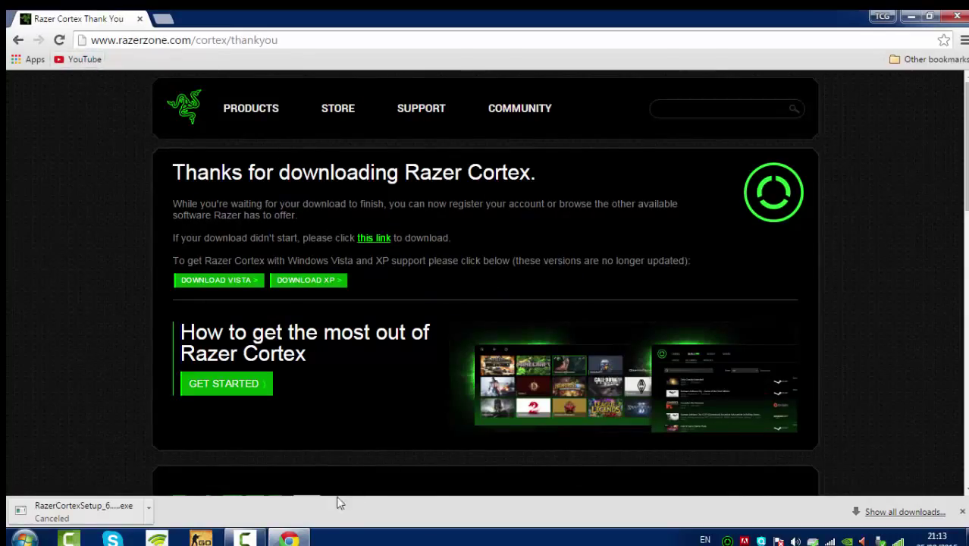
{"action": "mouse_move", "coordinate": [289, 539]}
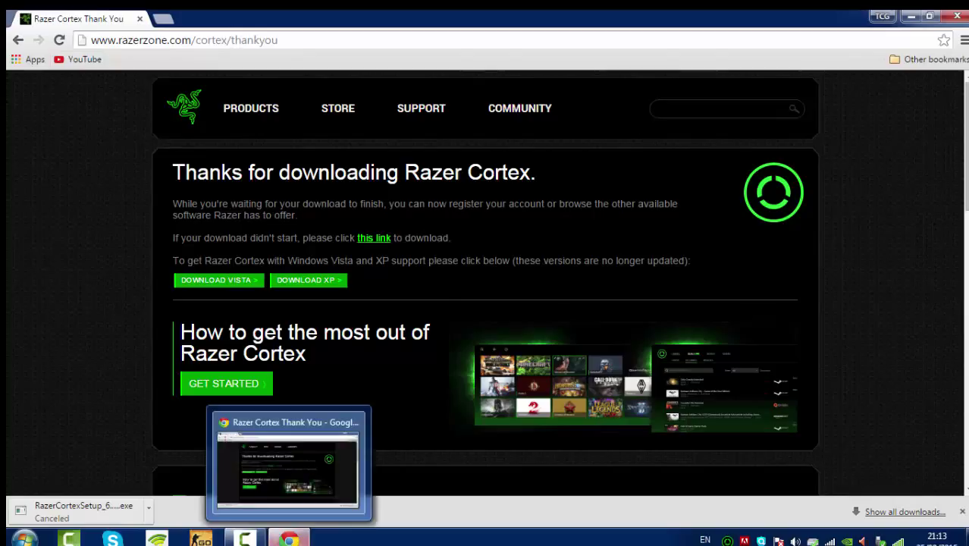